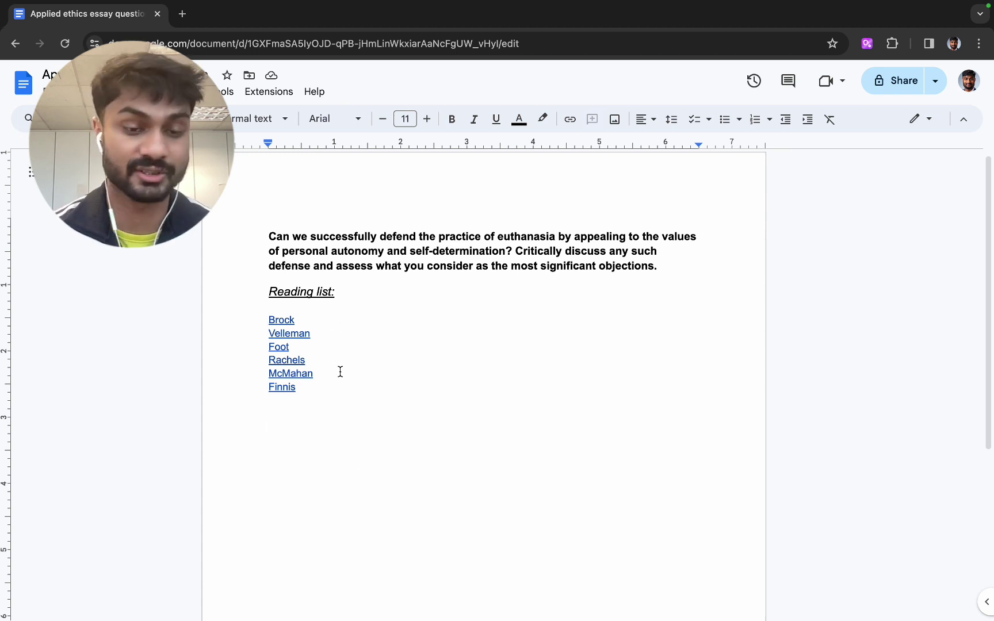
Download Brock's Voluntary Active Euthanasia PDF to Downloads and close its tab.
left_click(284, 320)
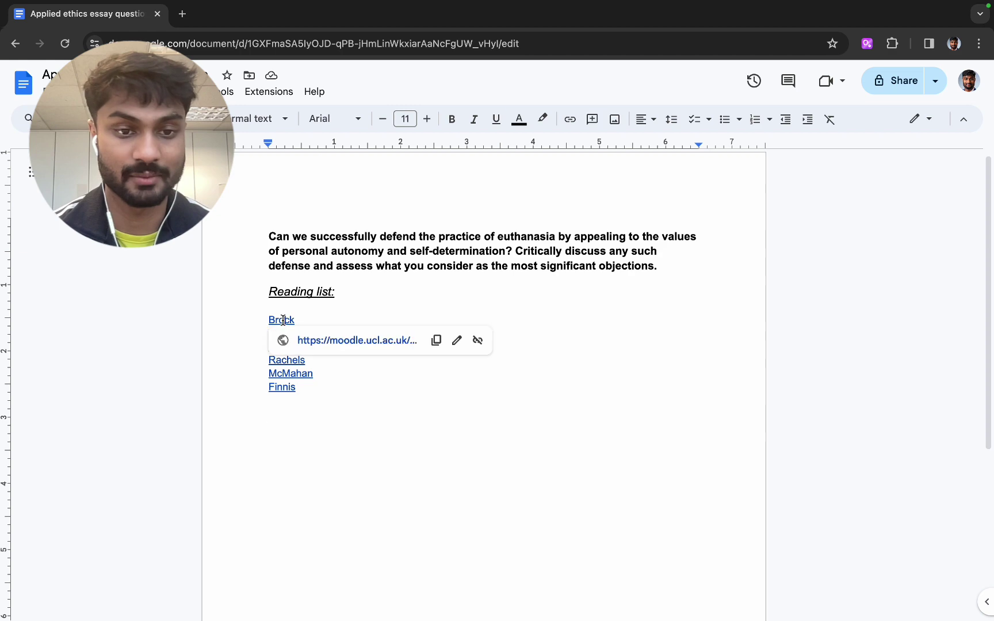
left_click(325, 343)
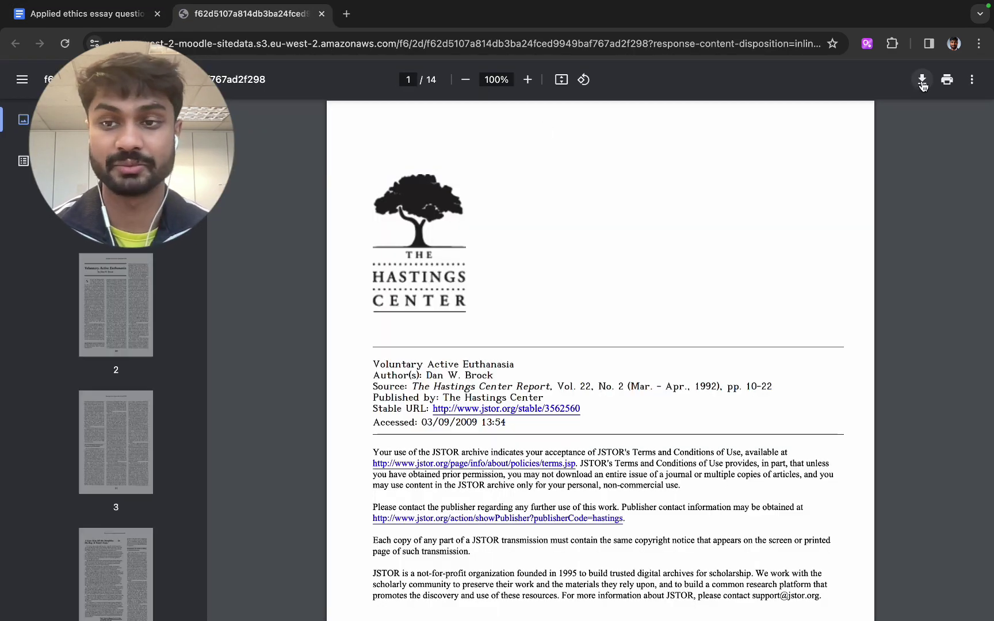
left_click(921, 80)
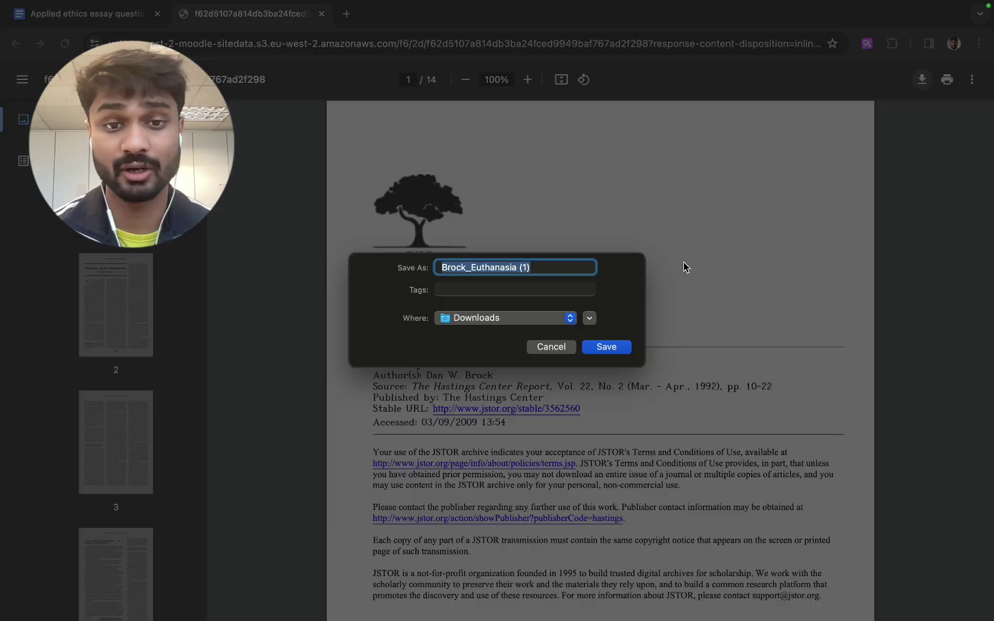
left_click(605, 347)
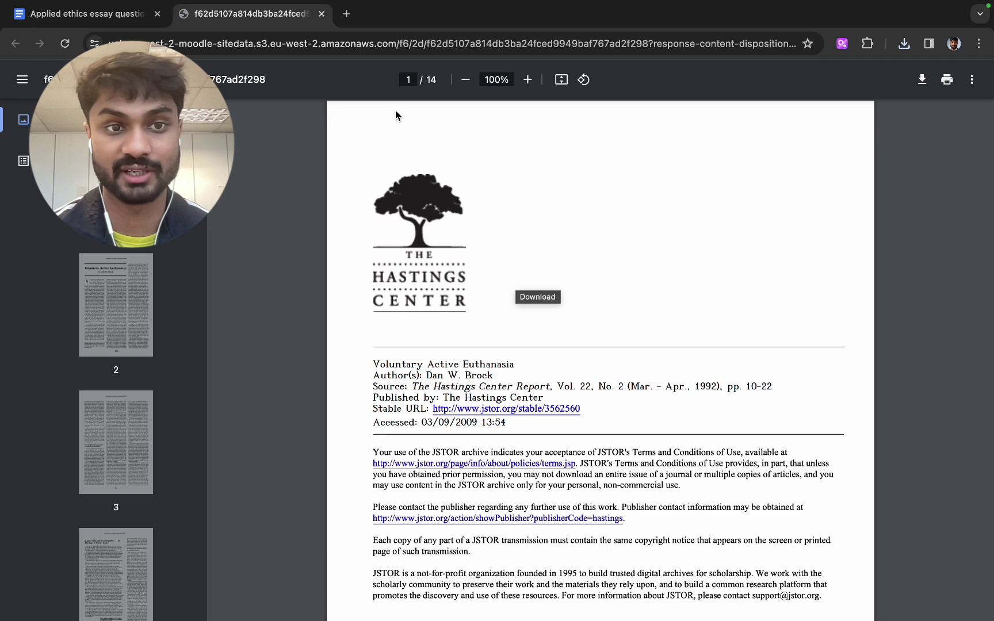
key("super+w")
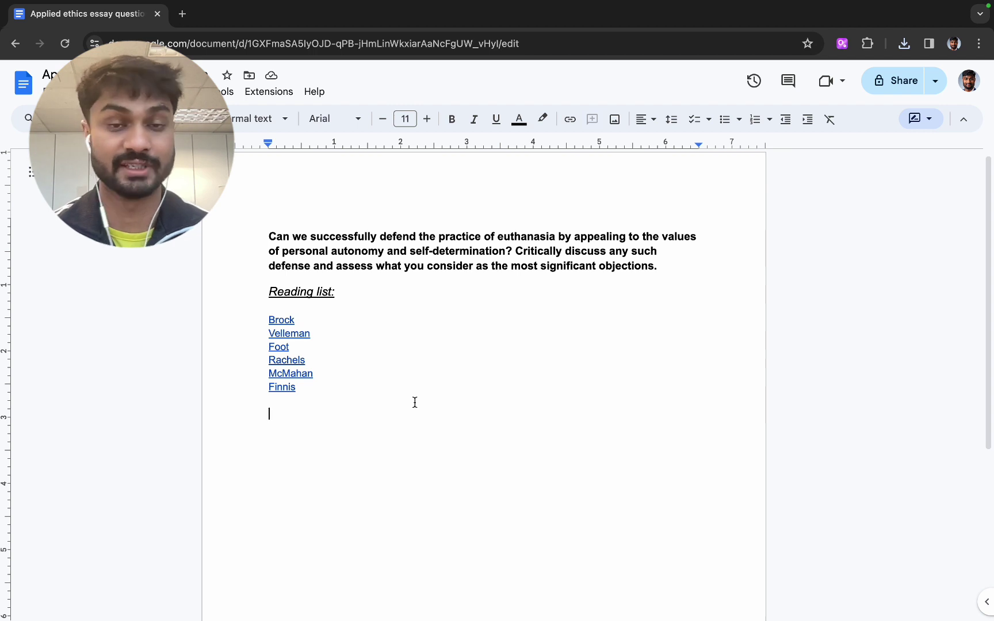
Open the Otio library from the Otio toolbar extension.
left_click(843, 45)
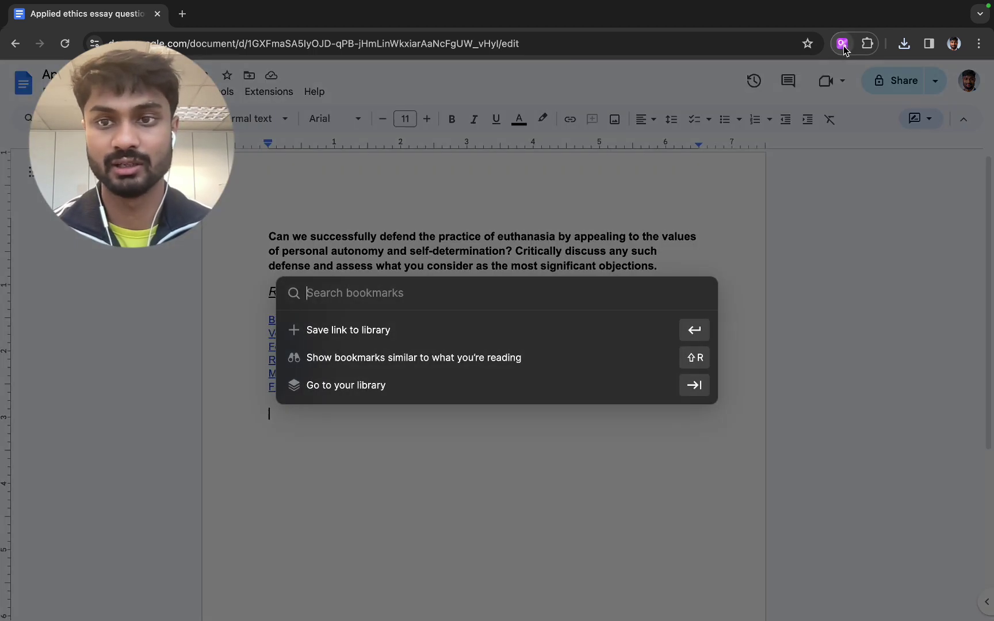
left_click(520, 394)
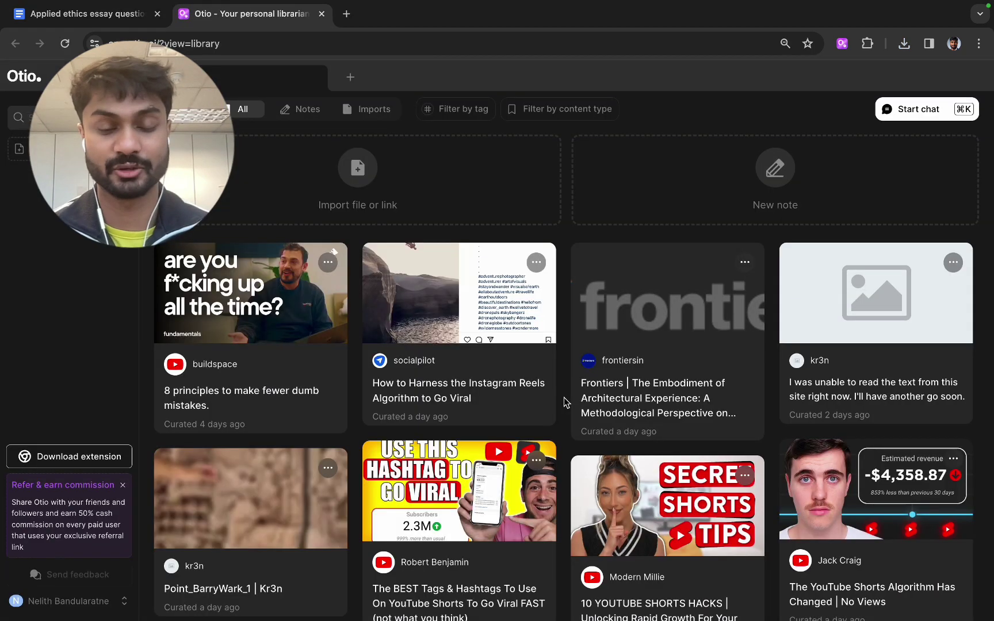
Queue Brock_Euthanasia.pdf, the Finnis PDF and Foot_Euthanasia.pdf from Downloads for import.
left_click(509, 169)
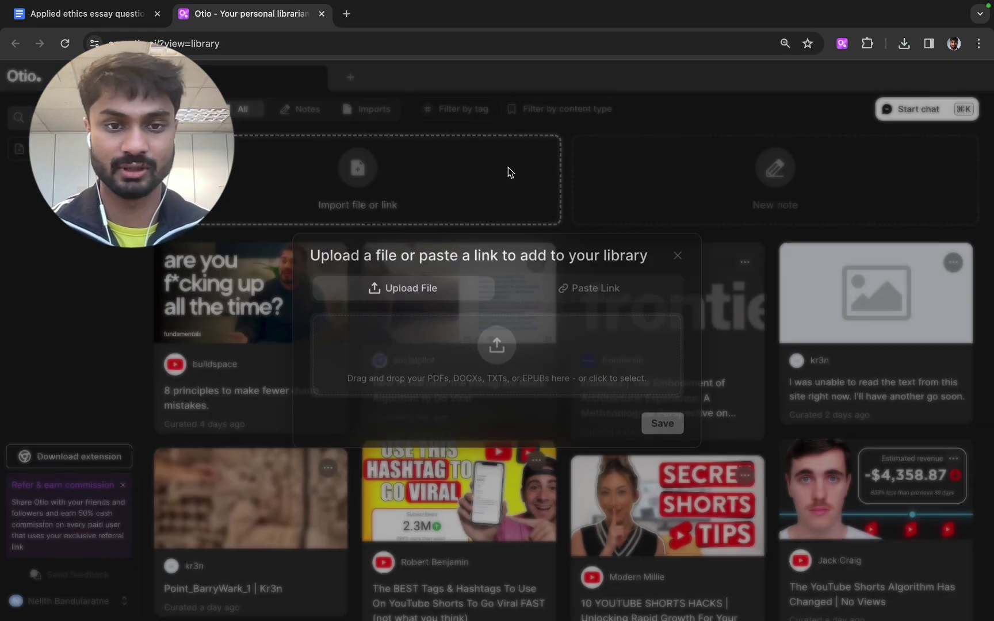
left_click(534, 370)
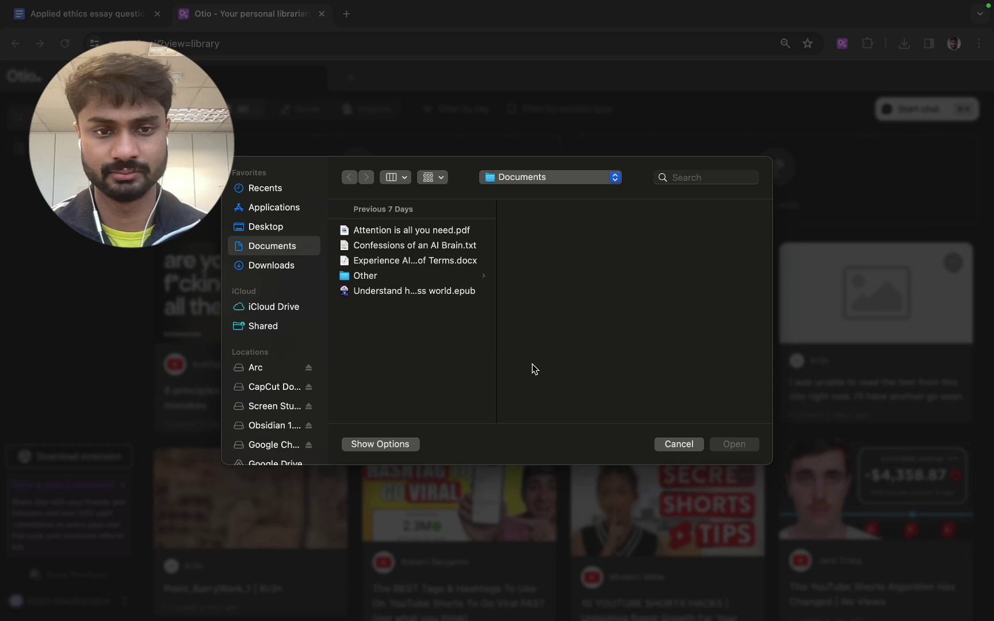
left_click(403, 261)
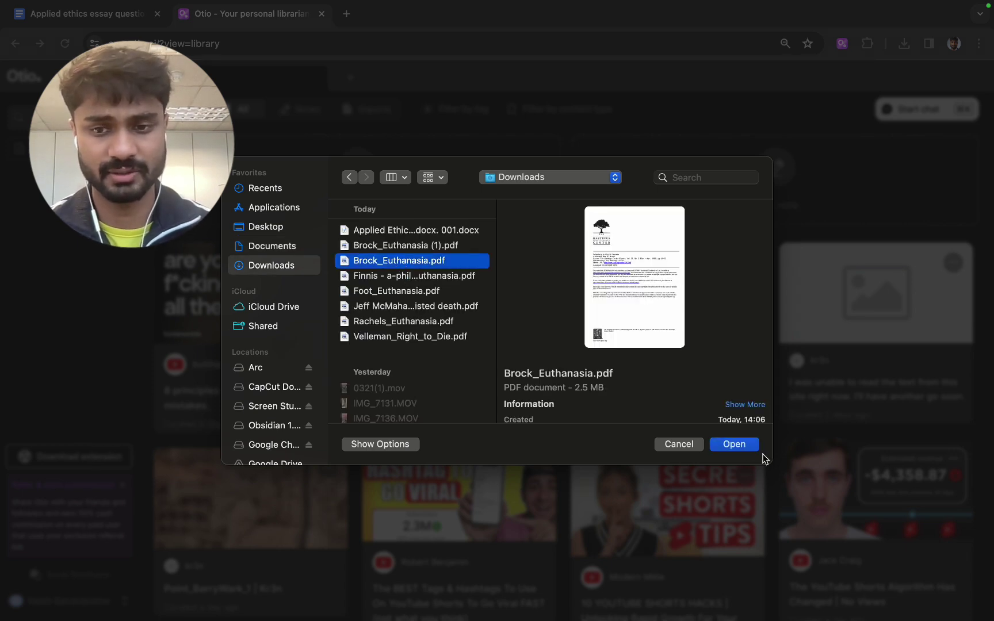
left_click(746, 448)
left_click(546, 350)
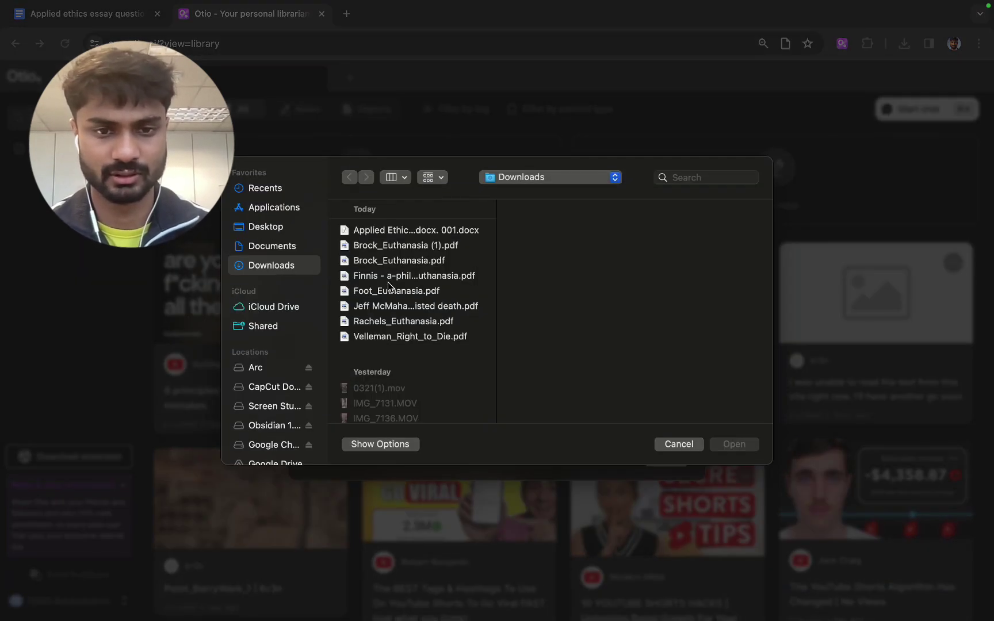
left_click(391, 277)
left_click(733, 444)
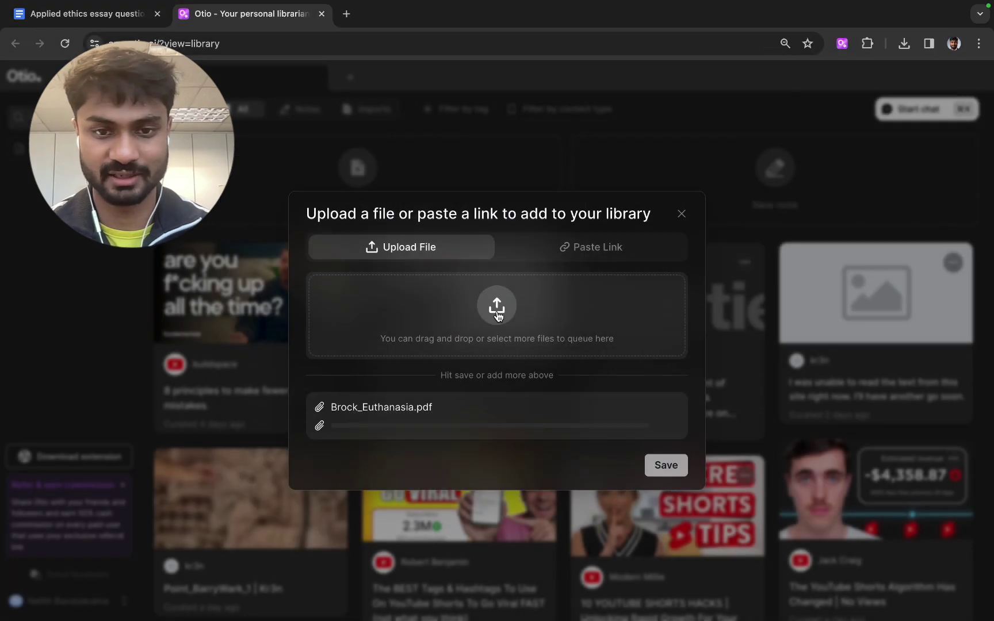
left_click(496, 310)
left_click(432, 290)
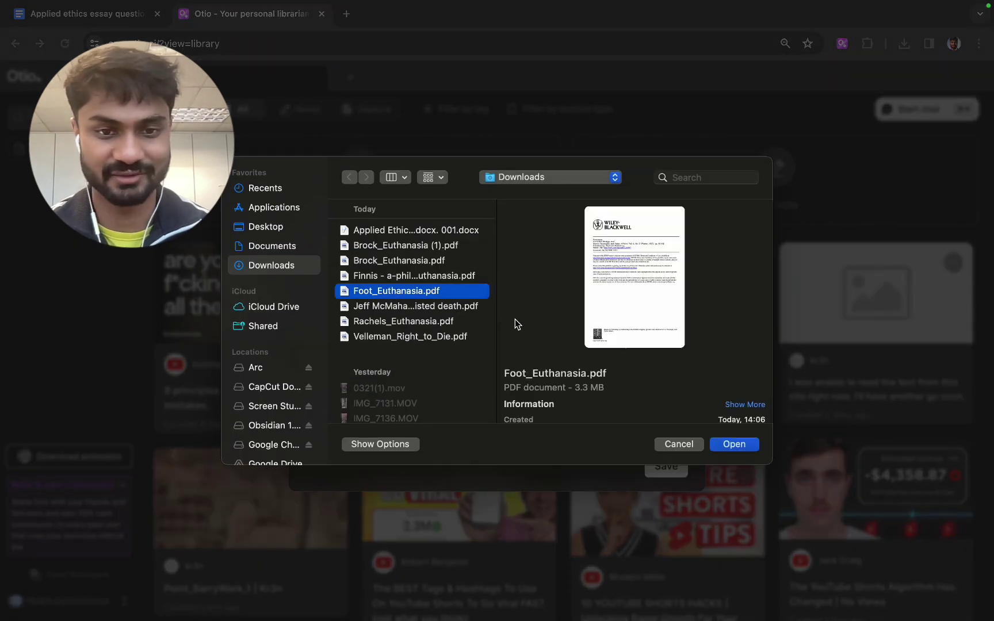
left_click(734, 445)
Add the McMahan, Rachels and Velleman PDFs and save all six to the library.
left_click(526, 313)
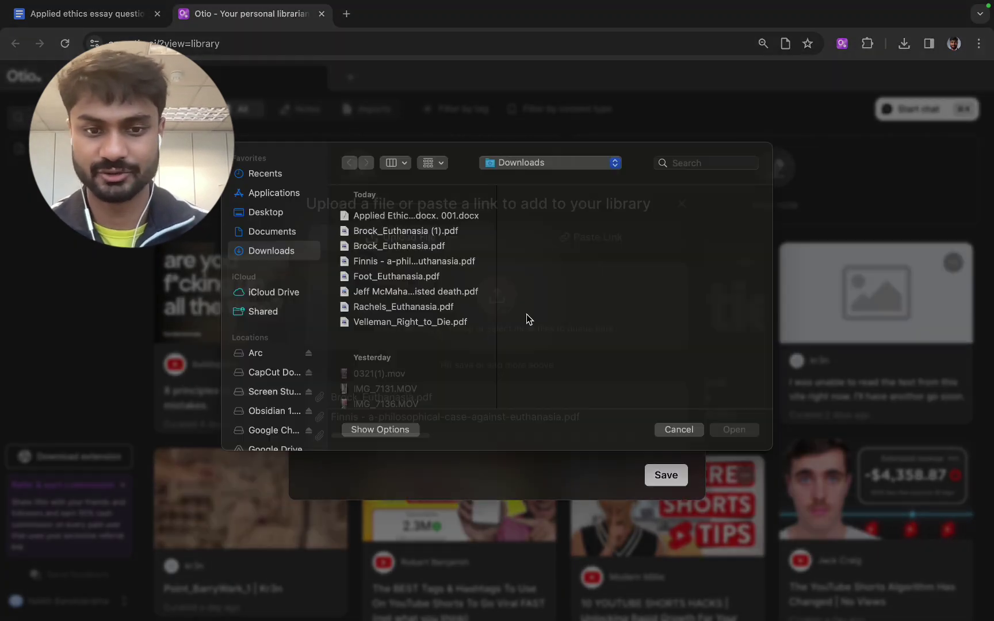
left_click(421, 306)
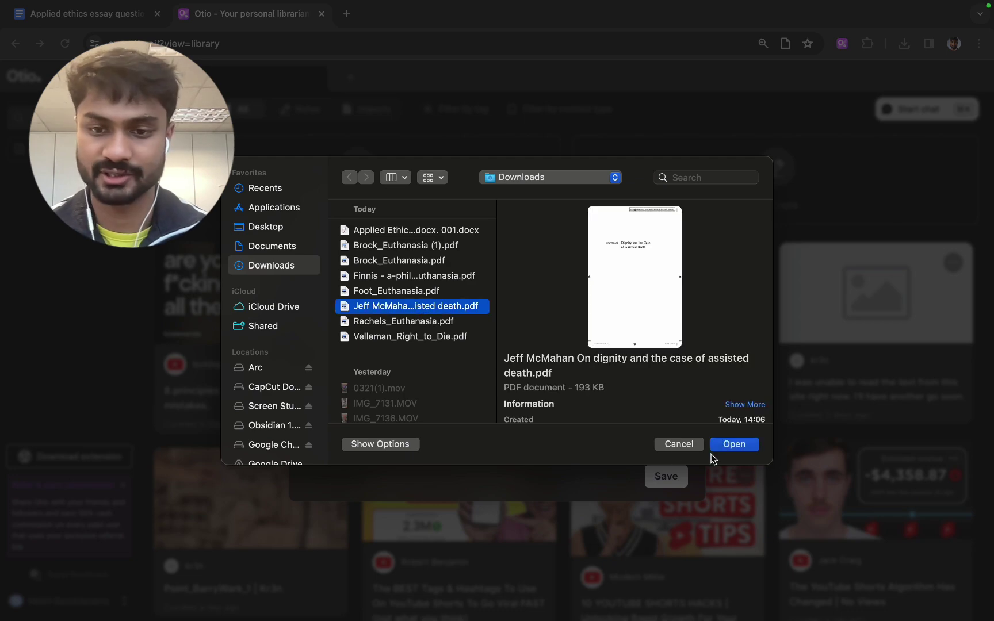
left_click(743, 445)
left_click(555, 341)
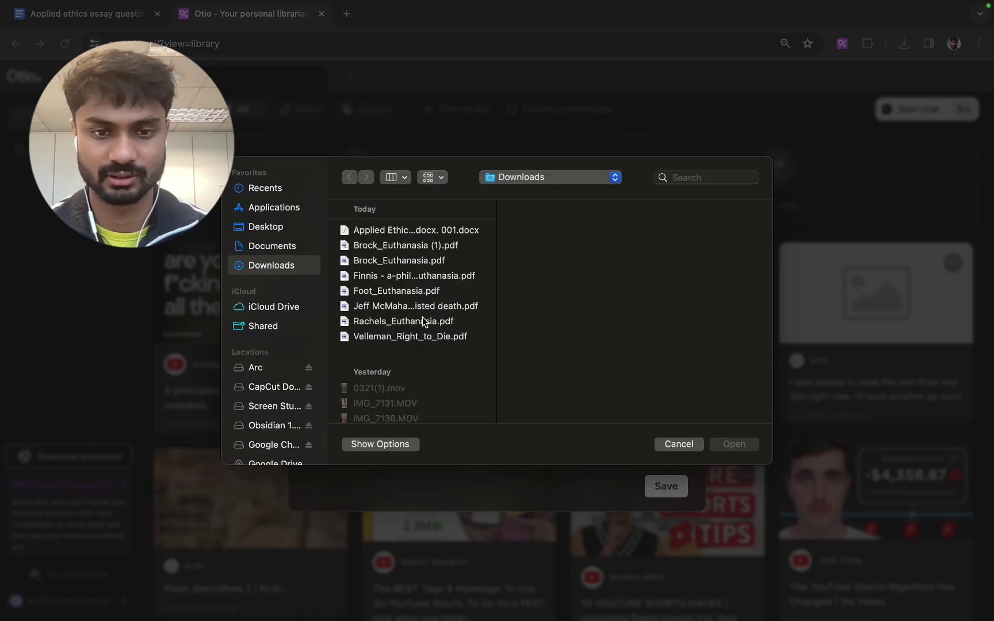
left_click(414, 321)
left_click(414, 336, "shift")
left_click(736, 444)
left_click(667, 503)
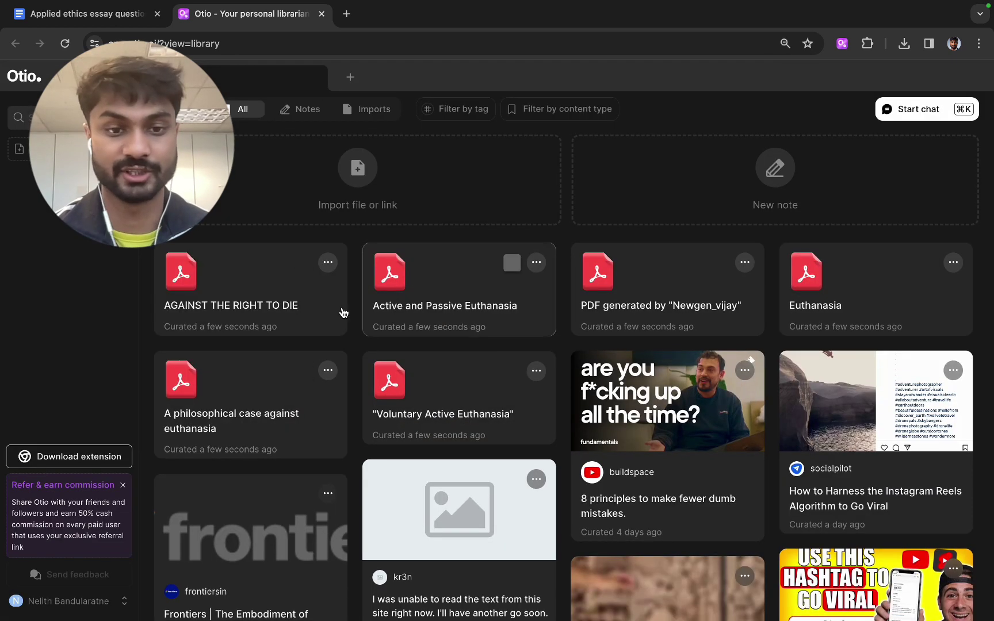
Open Voluntary Active Euthanasia and read its summary of arguments, legal considerations and safeguards.
left_click(413, 385)
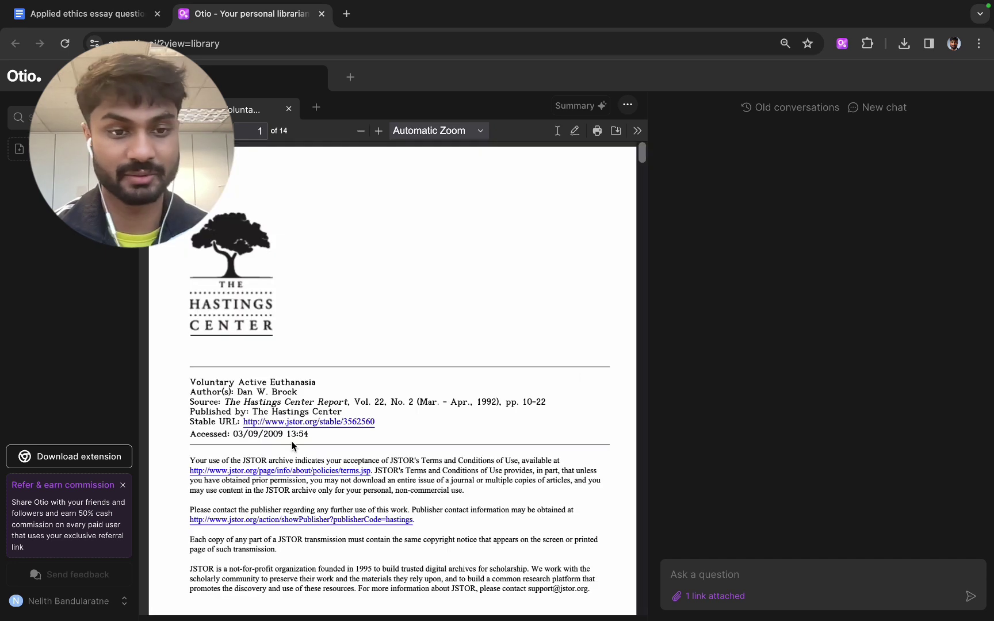
scroll(437, 468, "down", 10)
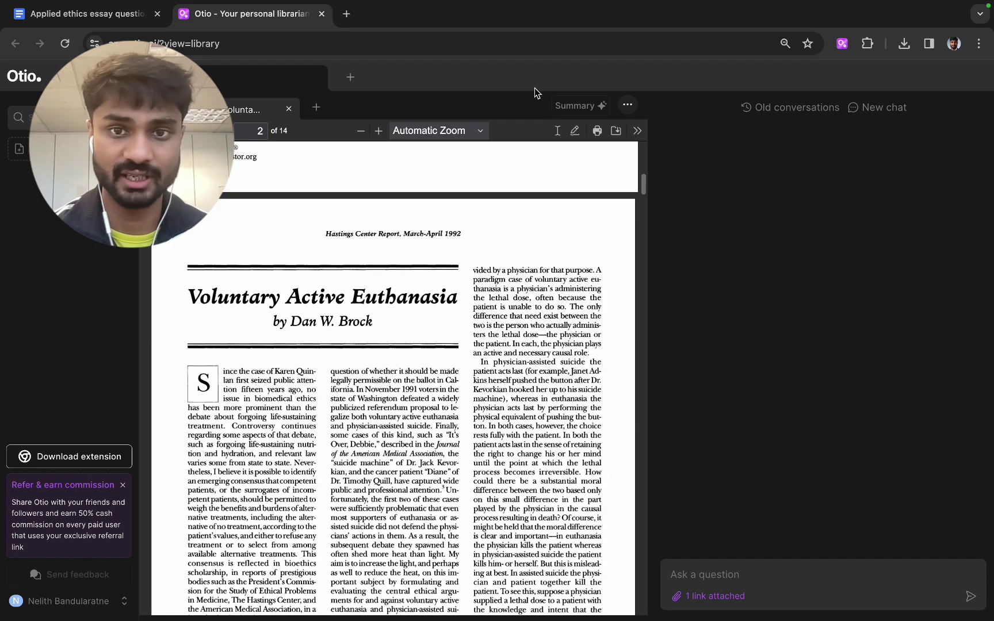
left_click(578, 107)
scroll(564, 299, "down", 5)
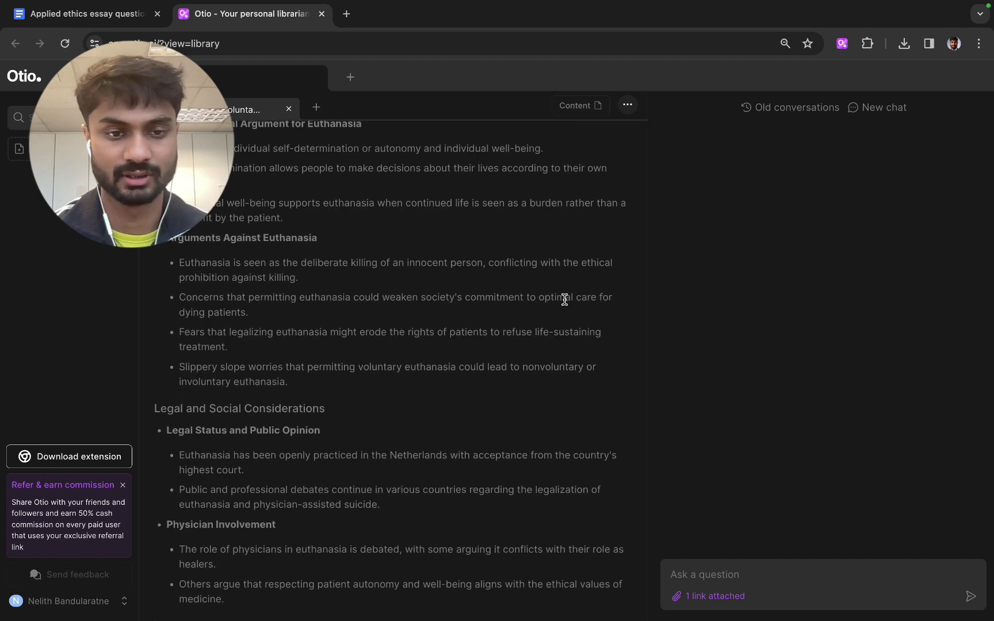
scroll(563, 304, "down", 5)
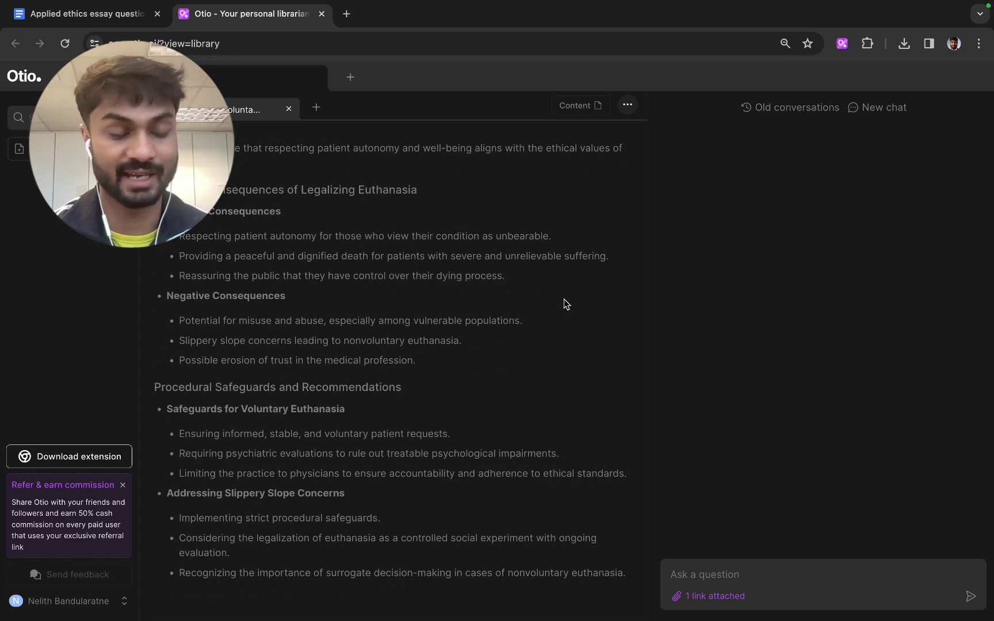
scroll(564, 304, "up", 10)
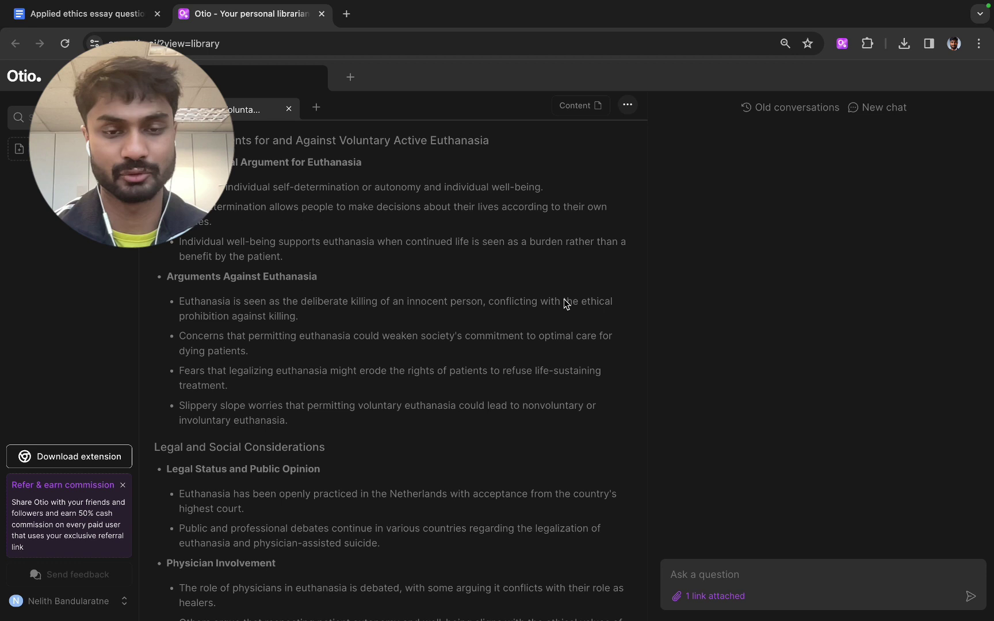
scroll(564, 299, "down", 3)
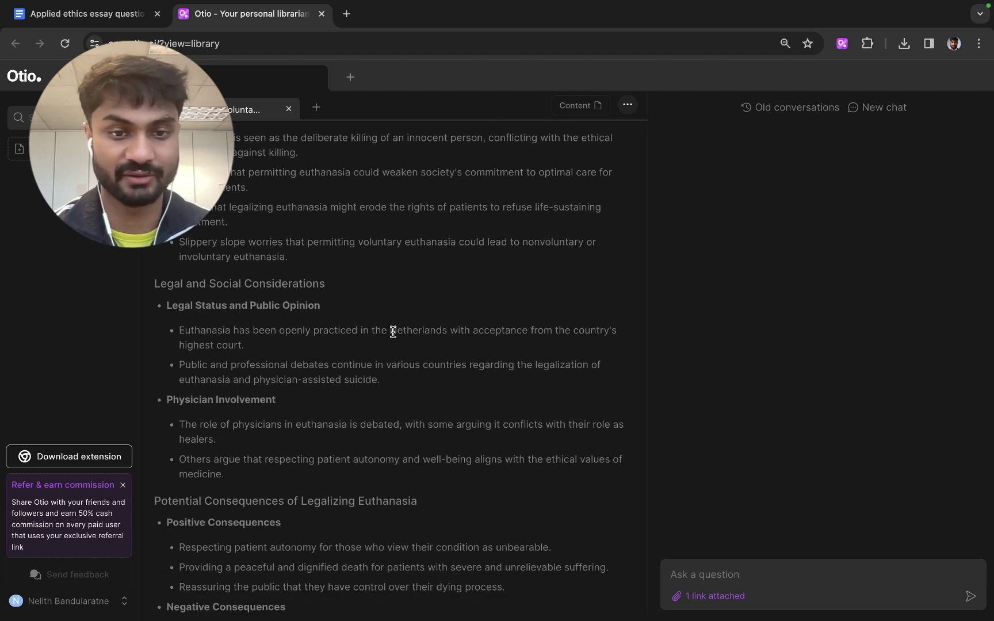
Ask Otio's chat 'Please explain the Netherlands example' and read the reply.
left_click(679, 574)
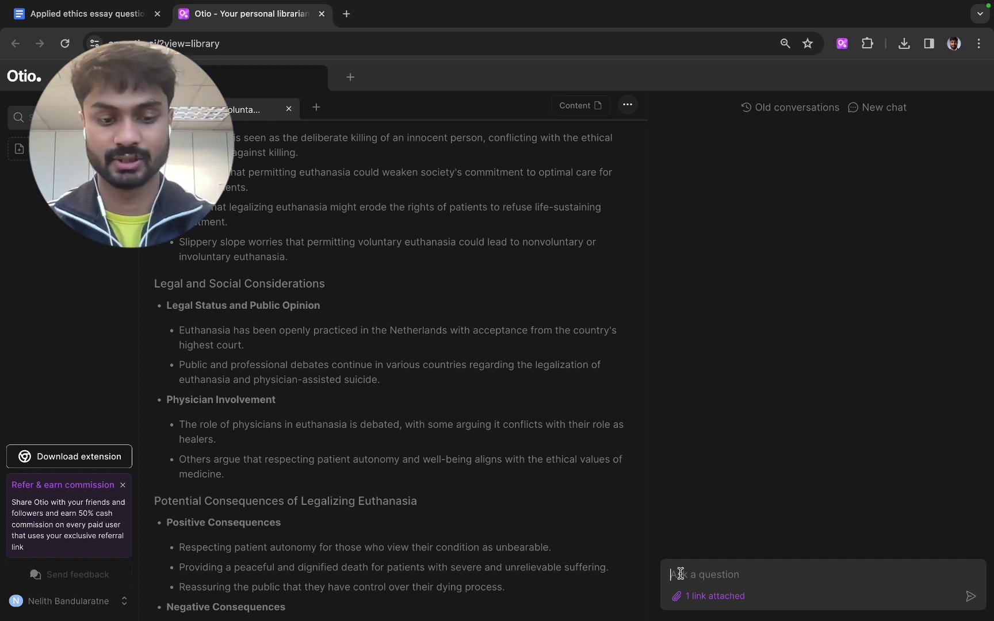
type("Please e")
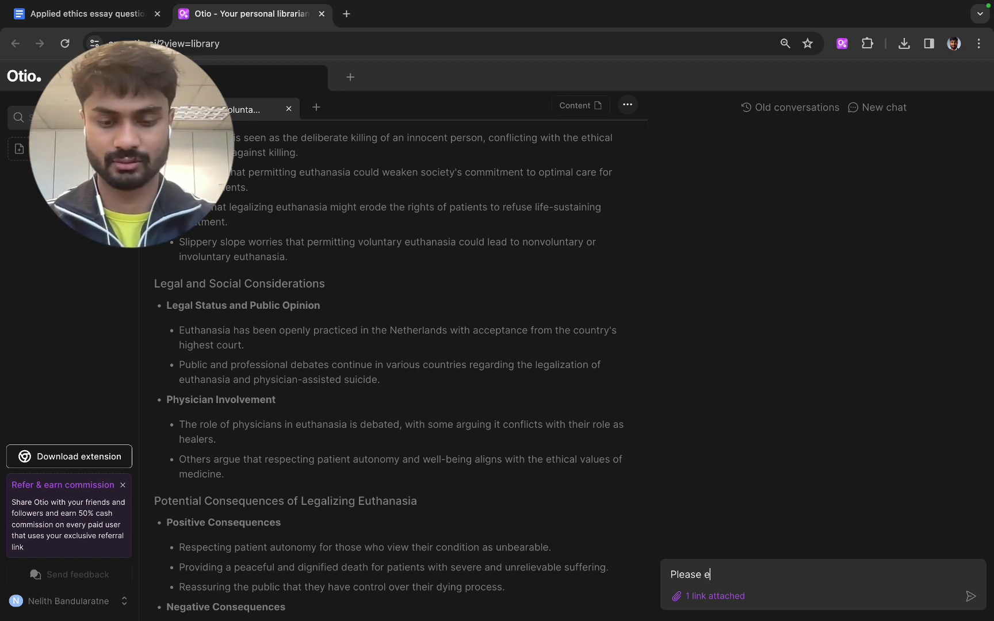
type("xplain the Netherlands")
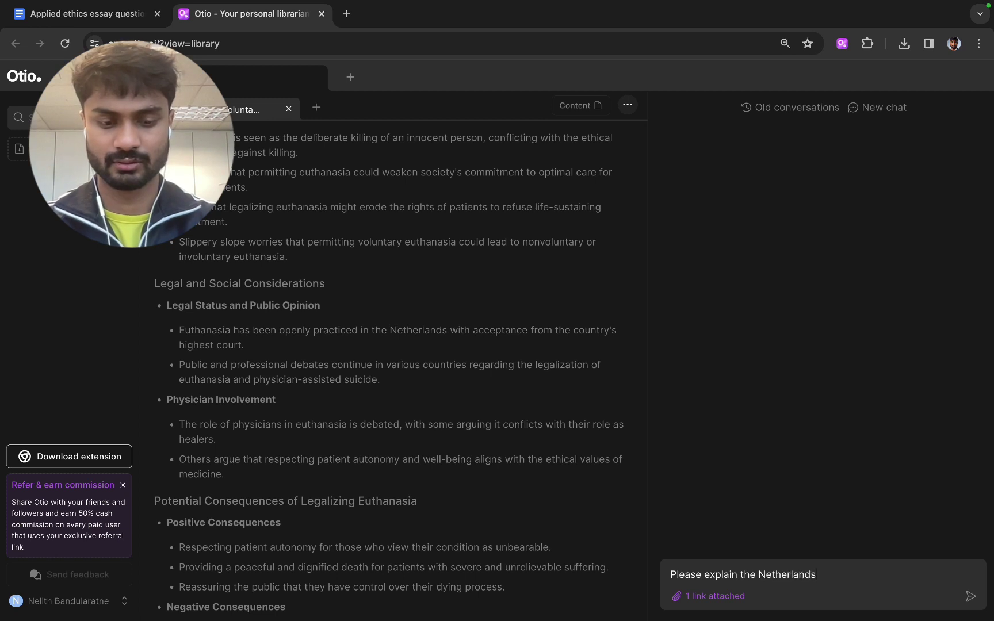
type(" example")
key("Return")
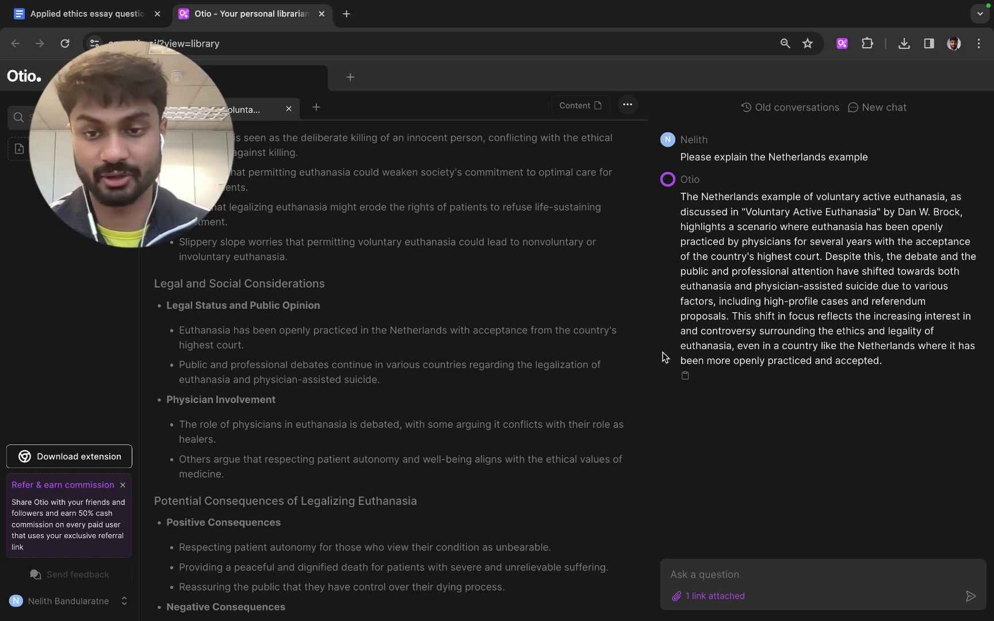
left_click(691, 564)
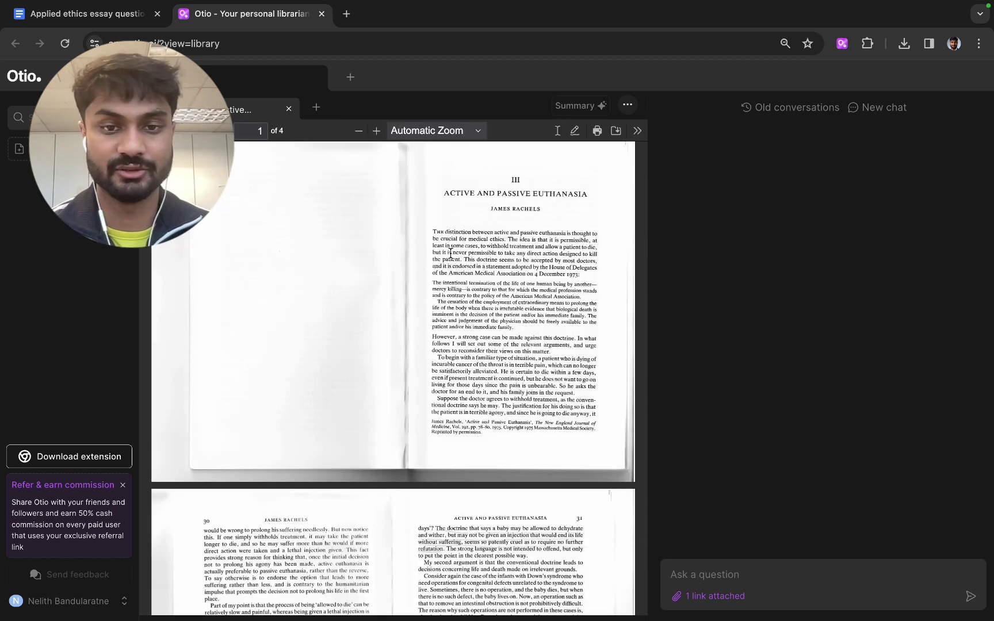
View the summary of the Active and Passive Euthanasia article.
left_click(567, 110)
scroll(395, 350, "down", 1)
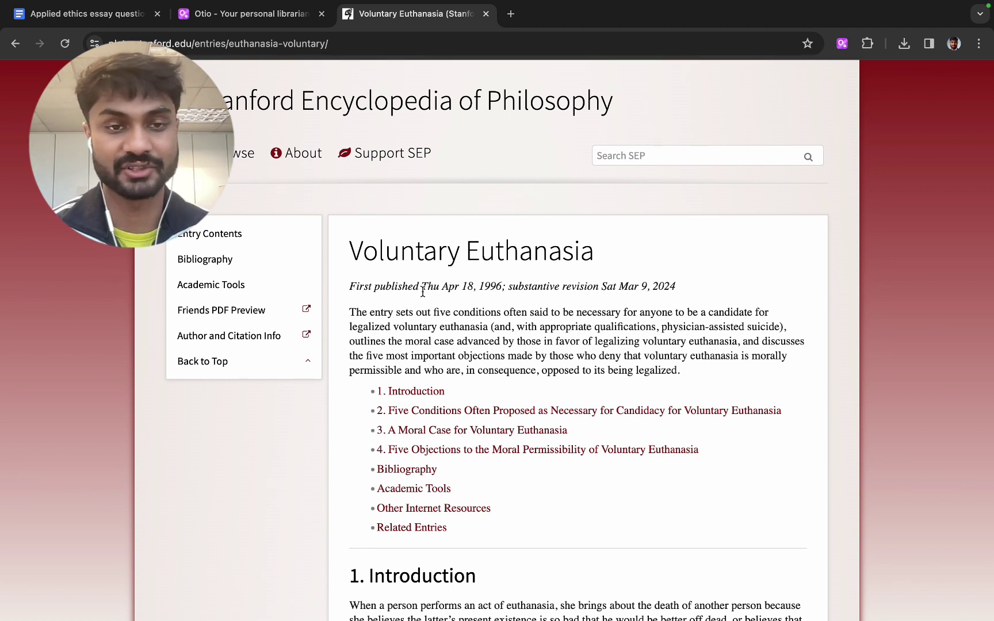
Try Add to Otio on the Stanford entry, then select its web address and return to Otio.
right_click(637, 248)
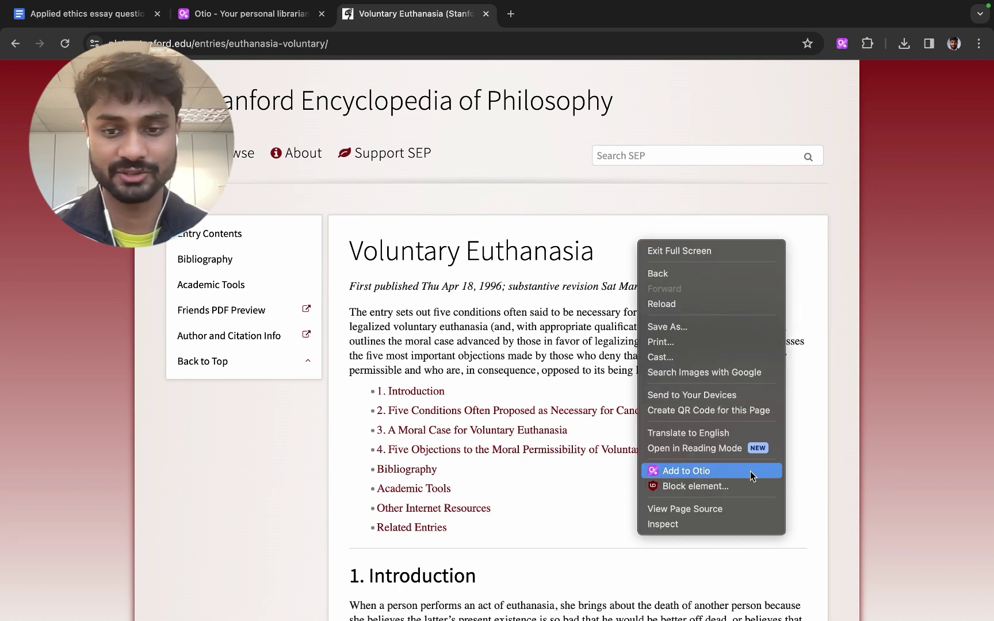
left_click(843, 44)
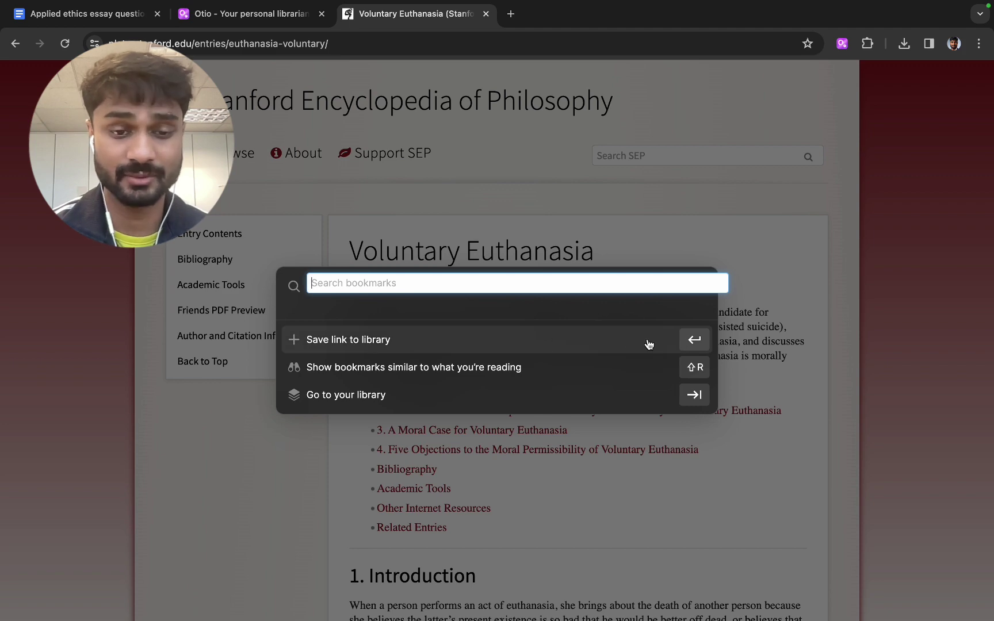
left_click(546, 204)
left_click(418, 44)
key("super+c")
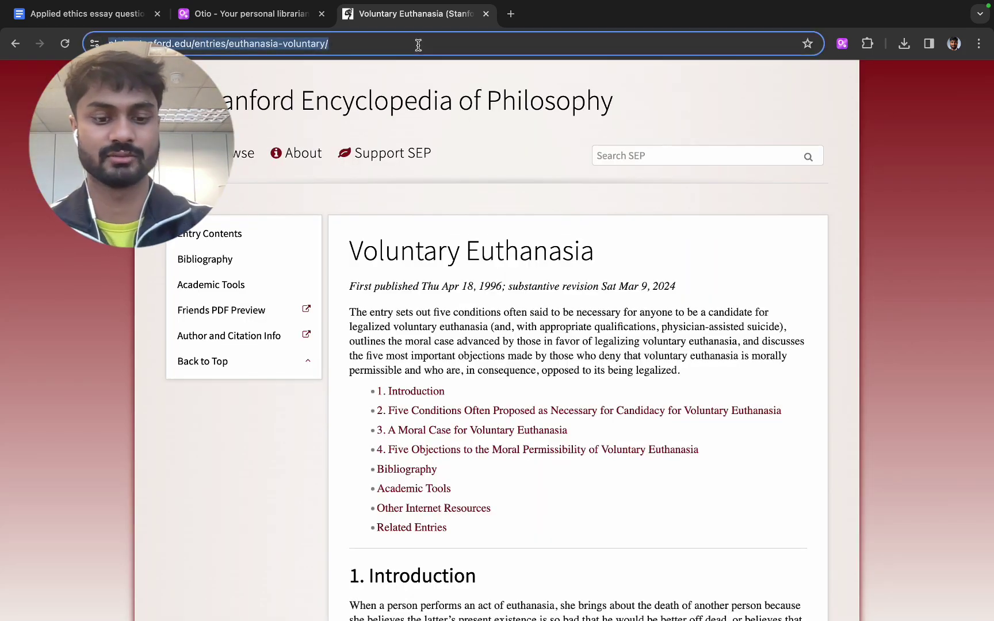
left_click(262, 16)
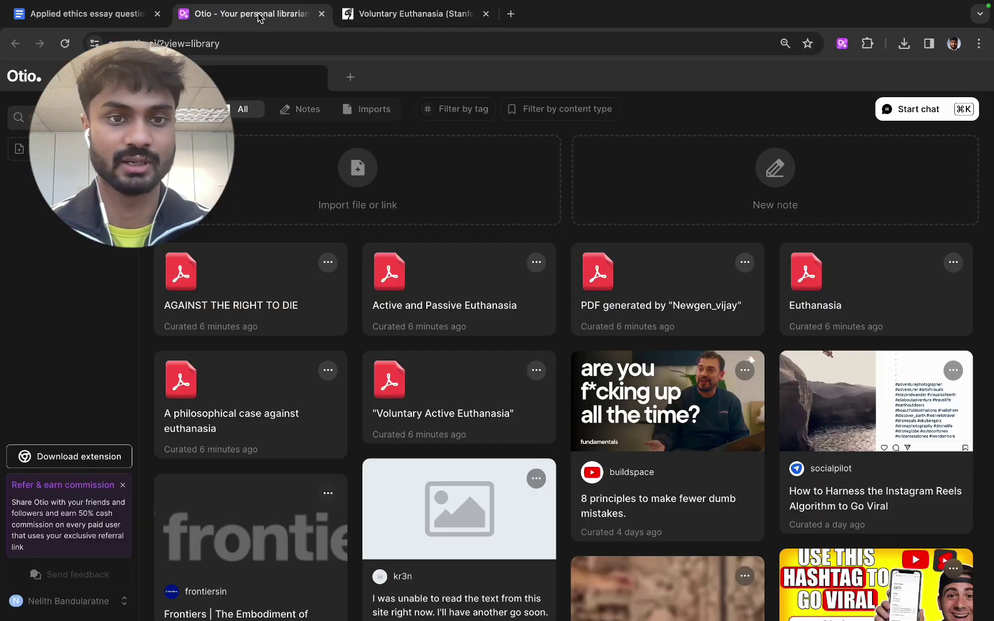
left_click(369, 206)
left_click(505, 318)
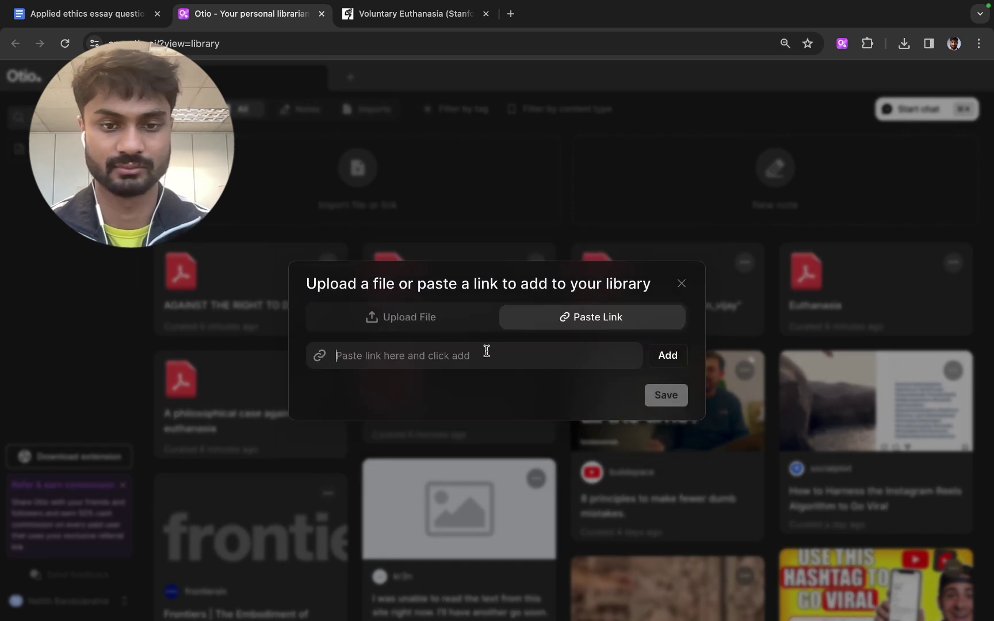
key("super+v")
left_click(668, 358)
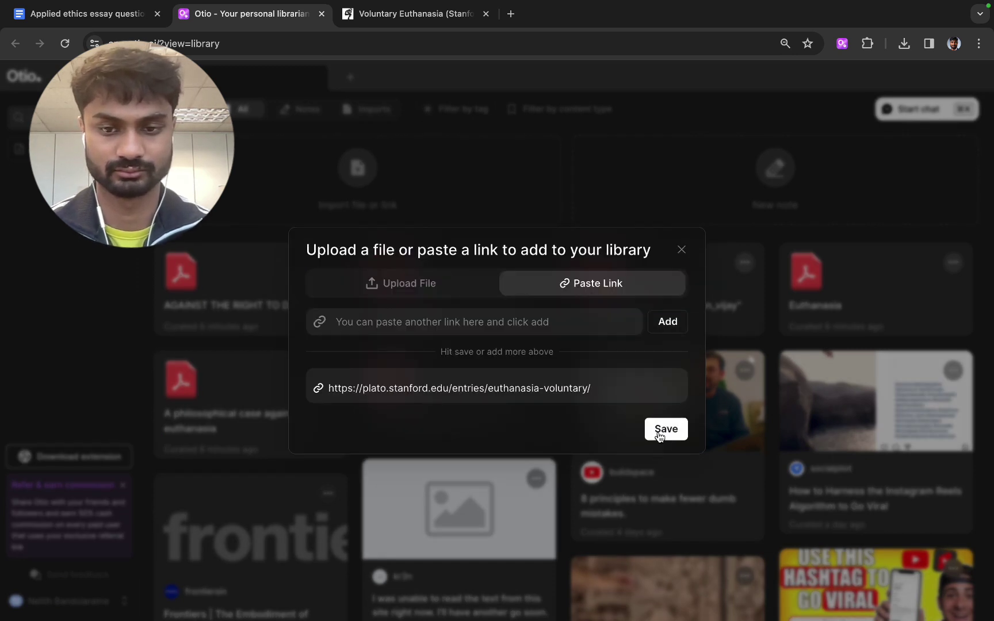